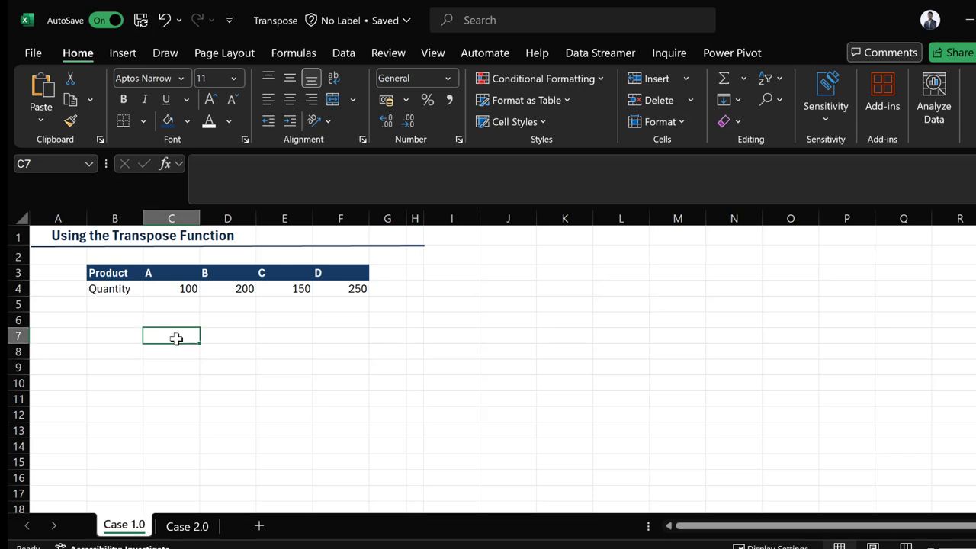
Start a TRANSPOSE formula in C7 and bring up its Function Arguments dialog
type("=")
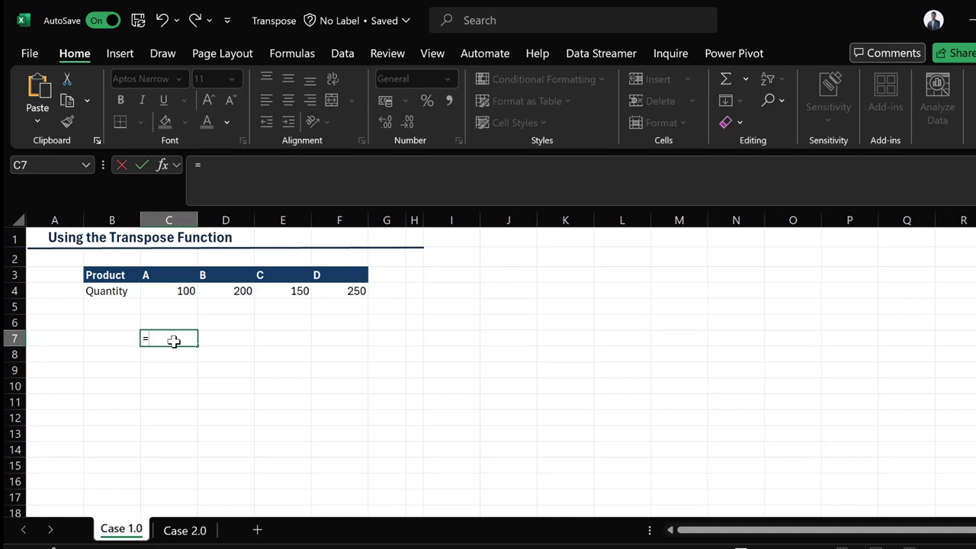
type("trans[")
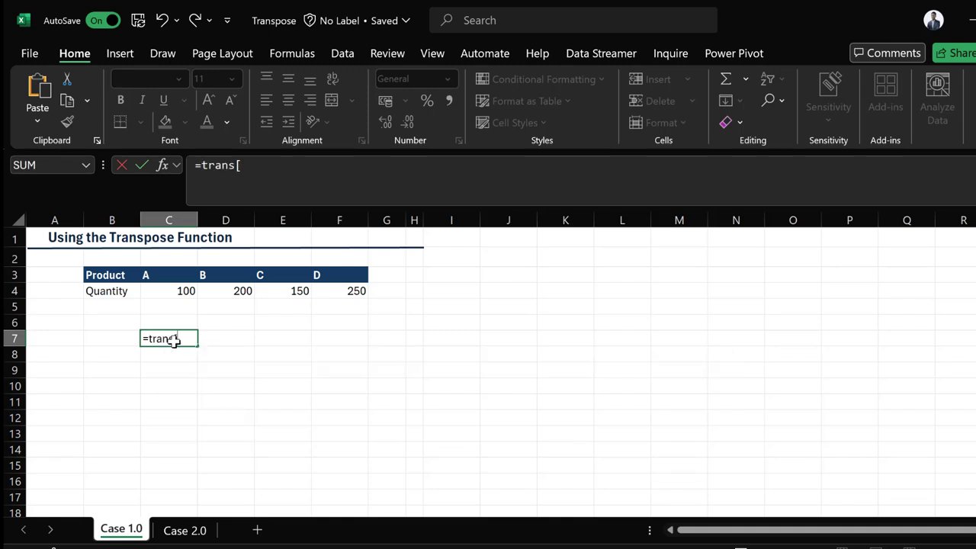
key("BackSpace")
key("Down")
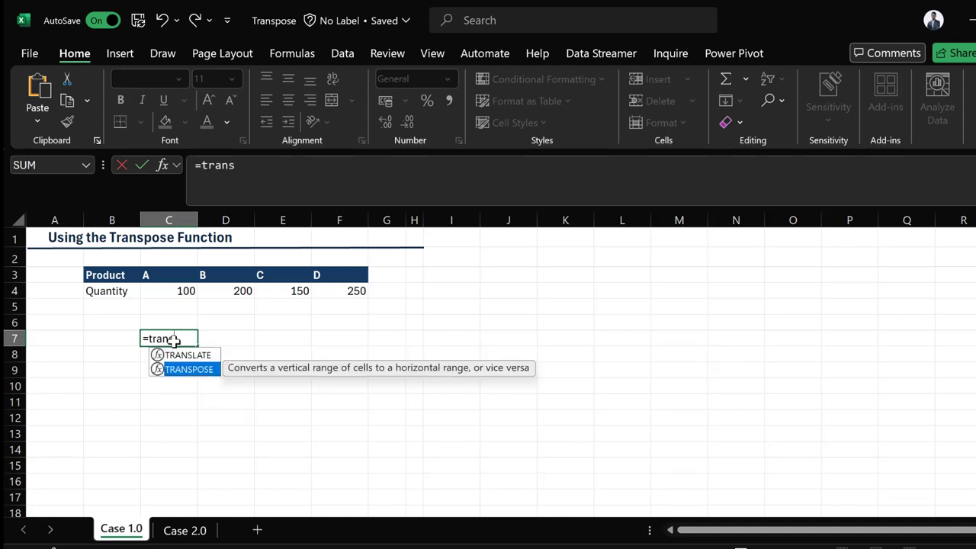
key("Tab")
key("ctrl+a")
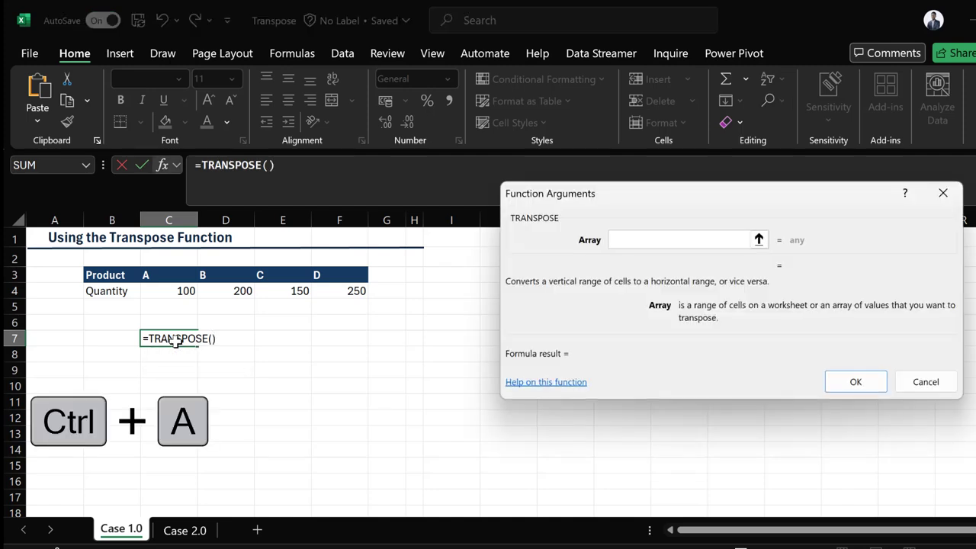
Move the TRANSPOSE arguments dialog off the table, then cancel the unfinished entry
left_click_drag(623, 207, 601, 209)
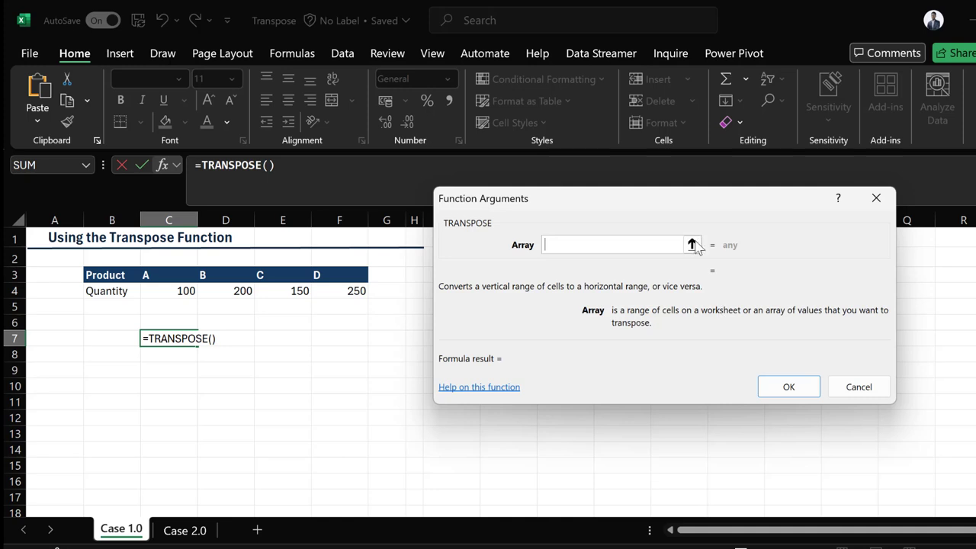
left_click_drag(671, 204, 700, 234)
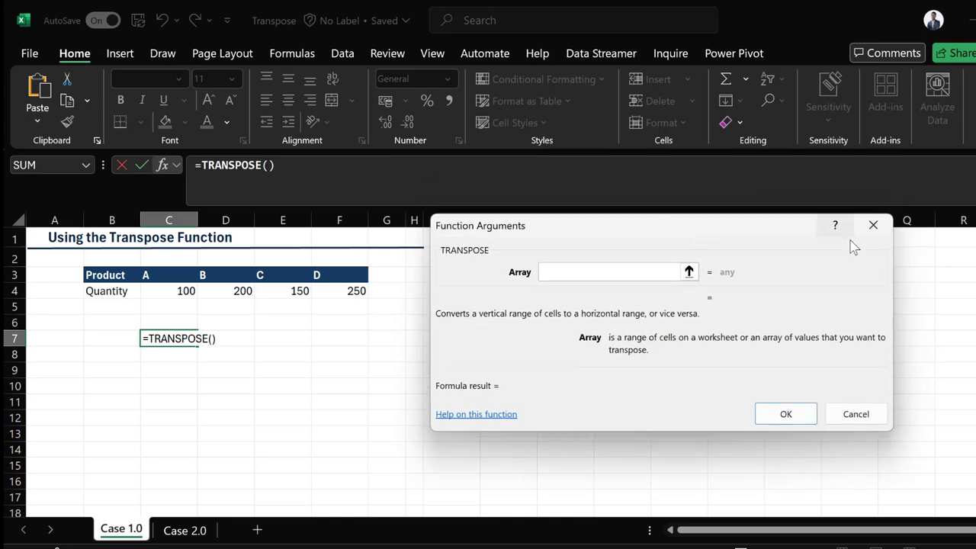
left_click(869, 226)
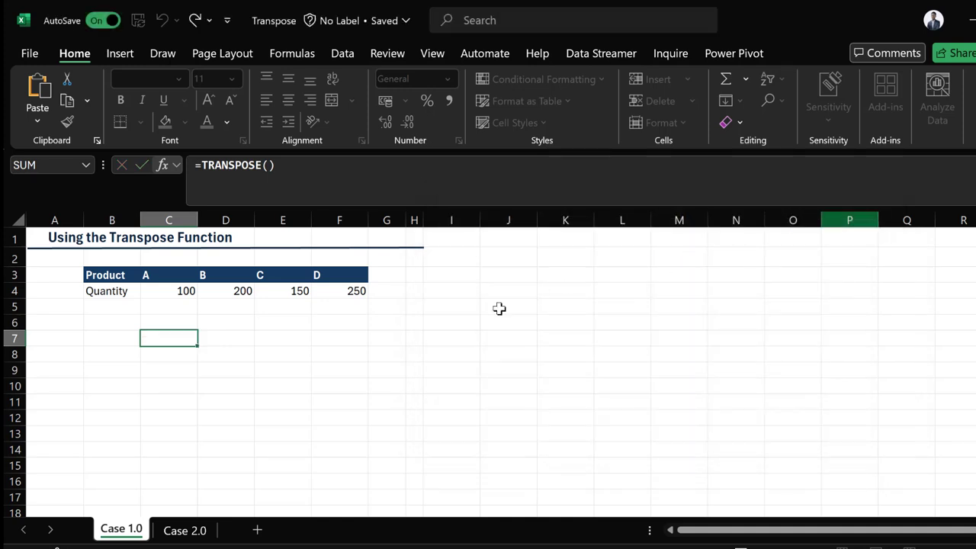
Review the Product A–D headers and Quantity values in B3:F4, then select B8
left_click(114, 275)
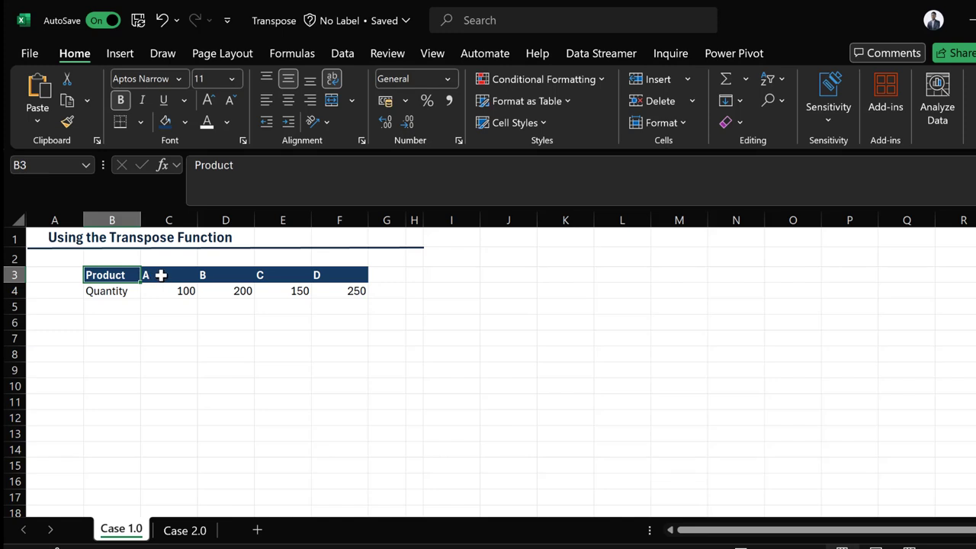
left_click(161, 275)
left_click(217, 274)
left_click(184, 272)
left_click(226, 275)
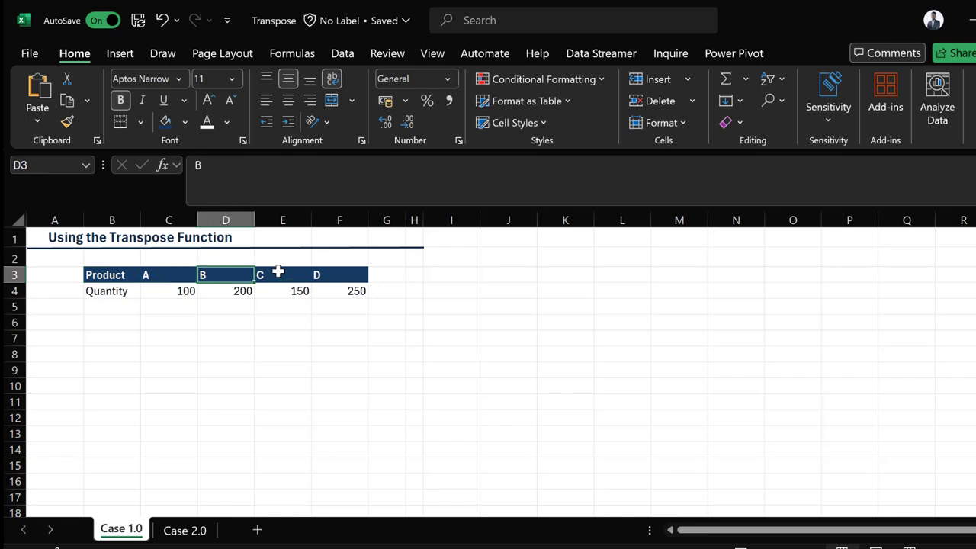
left_click(327, 270)
left_click(118, 287)
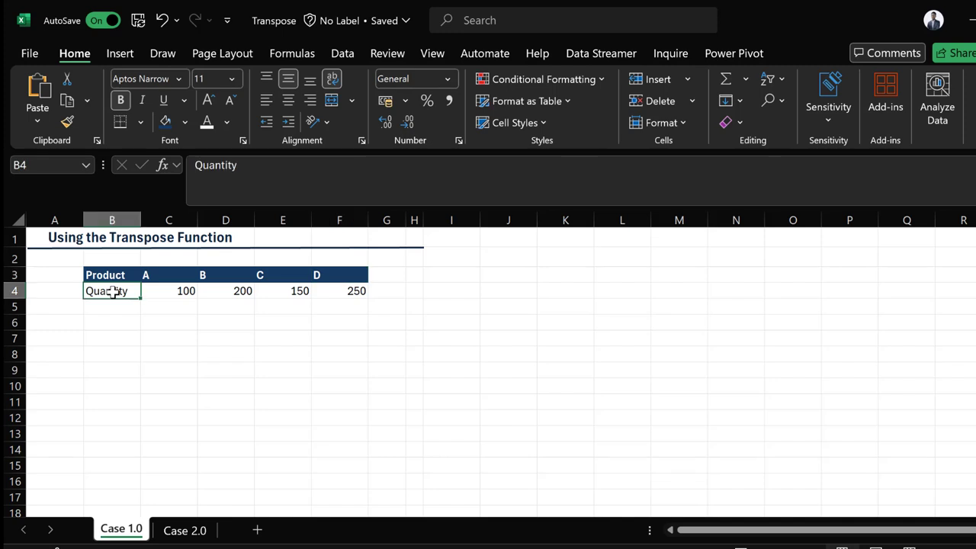
left_click(179, 291)
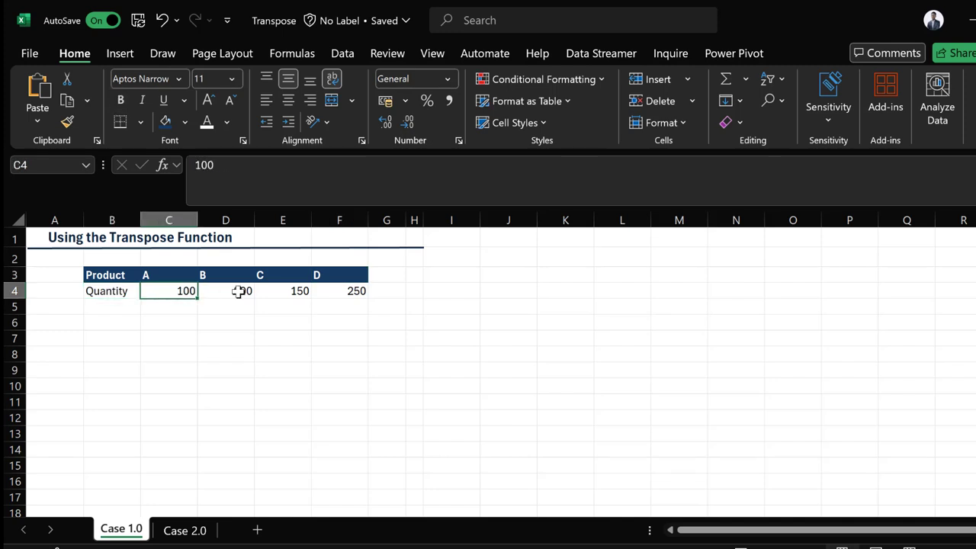
left_click(115, 356)
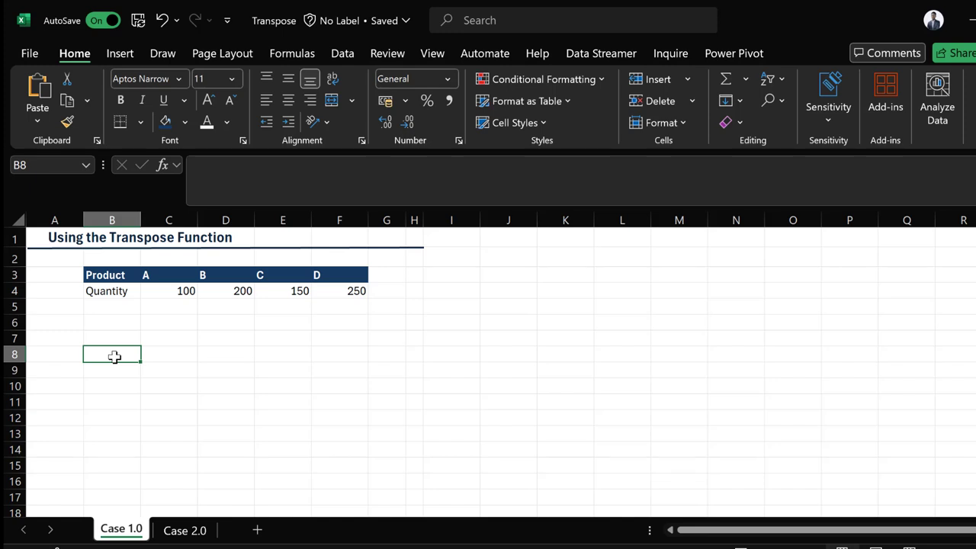
Enter =TRANSPOSE(B3:F4) in B8 so products A–D and quantities spill into B8:C12
type("=")
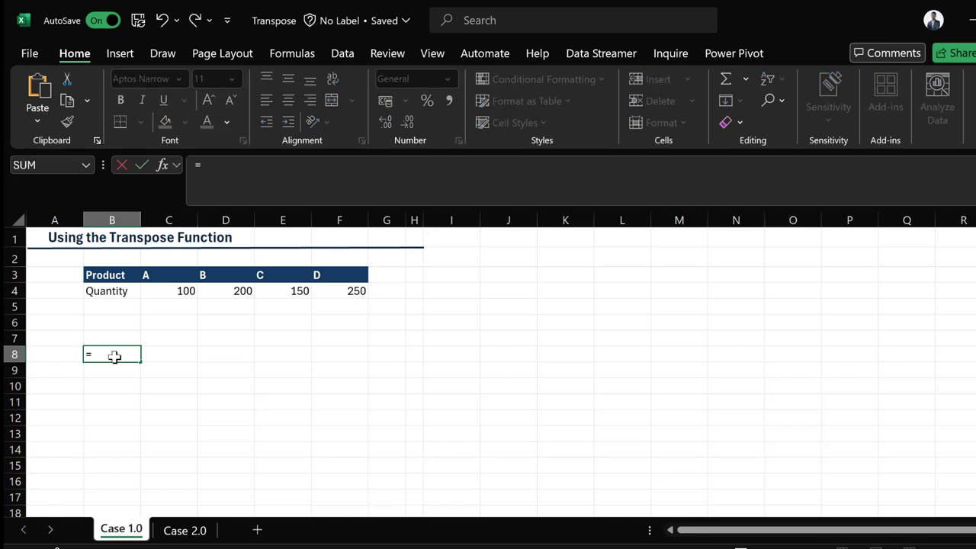
type("trans")
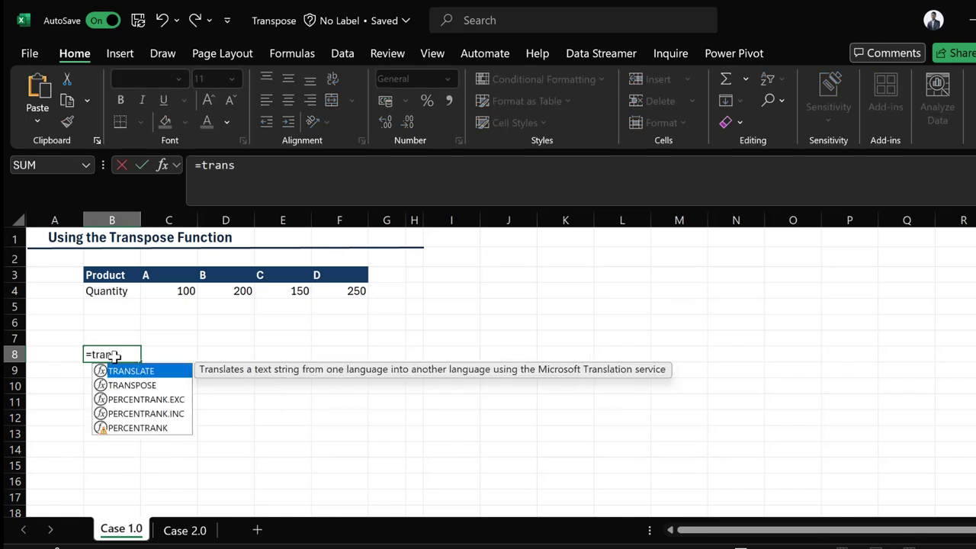
key("Down")
key("Tab")
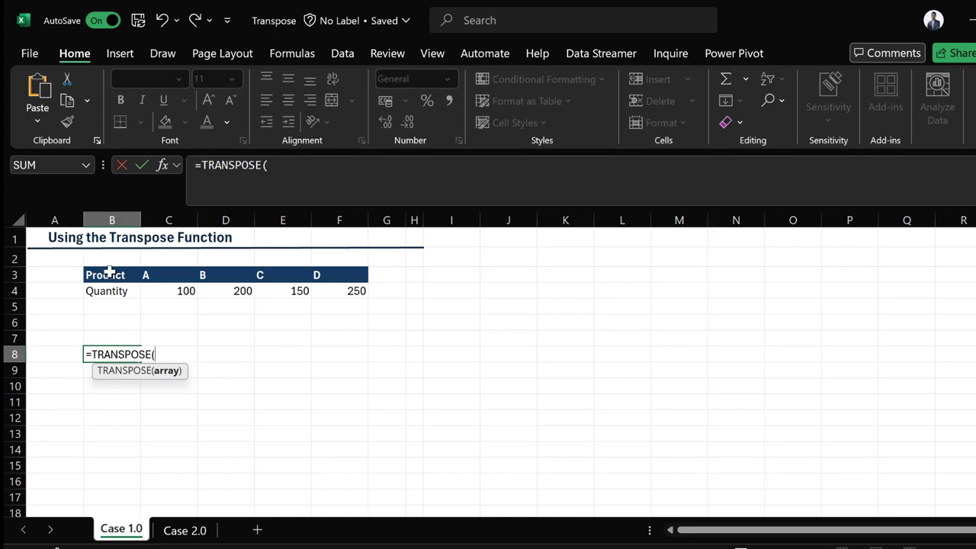
left_click_drag(110, 276, 336, 290)
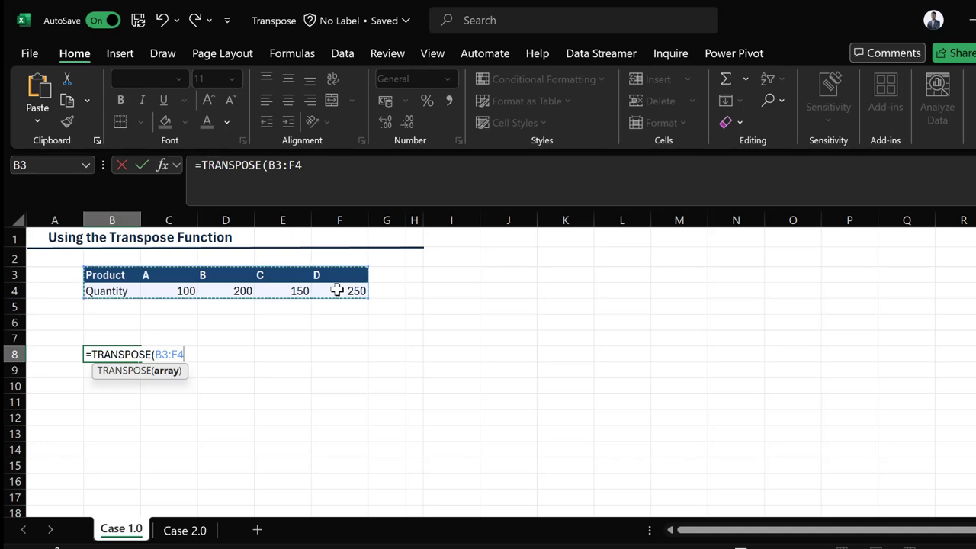
type(")")
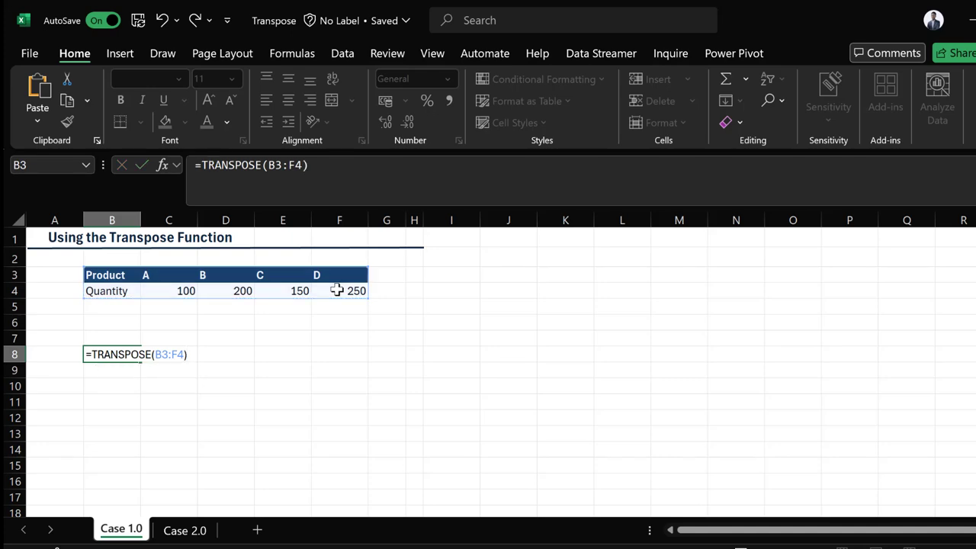
key("Return")
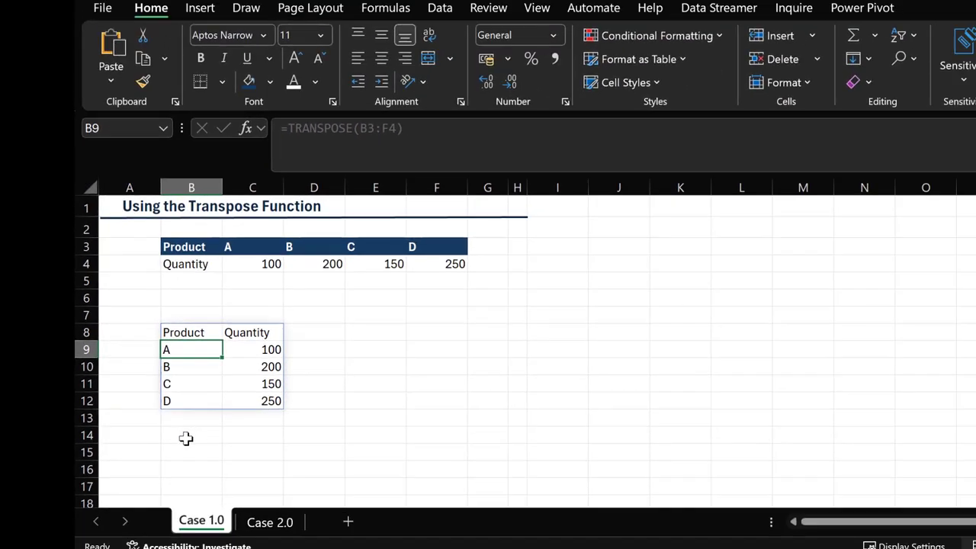
left_click(186, 438)
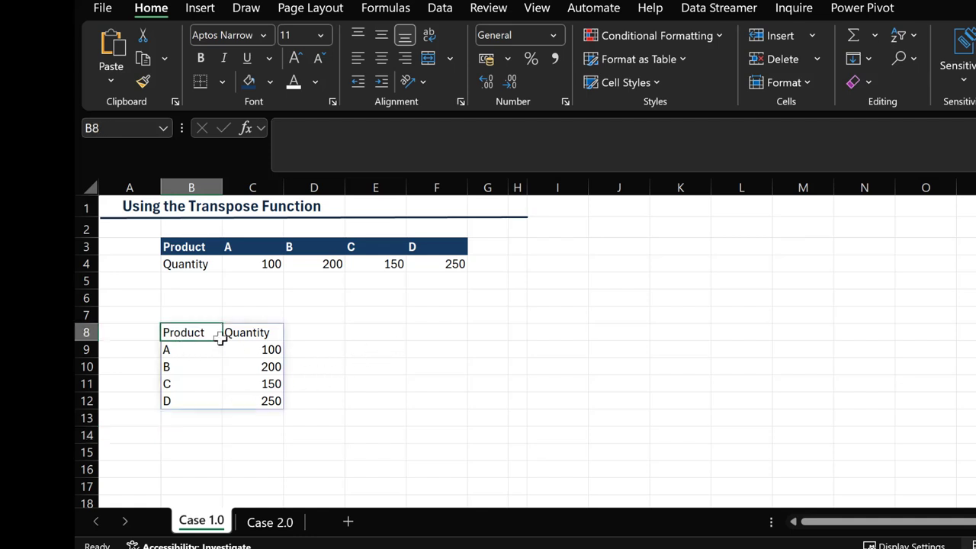
left_click_drag(218, 333, 274, 400)
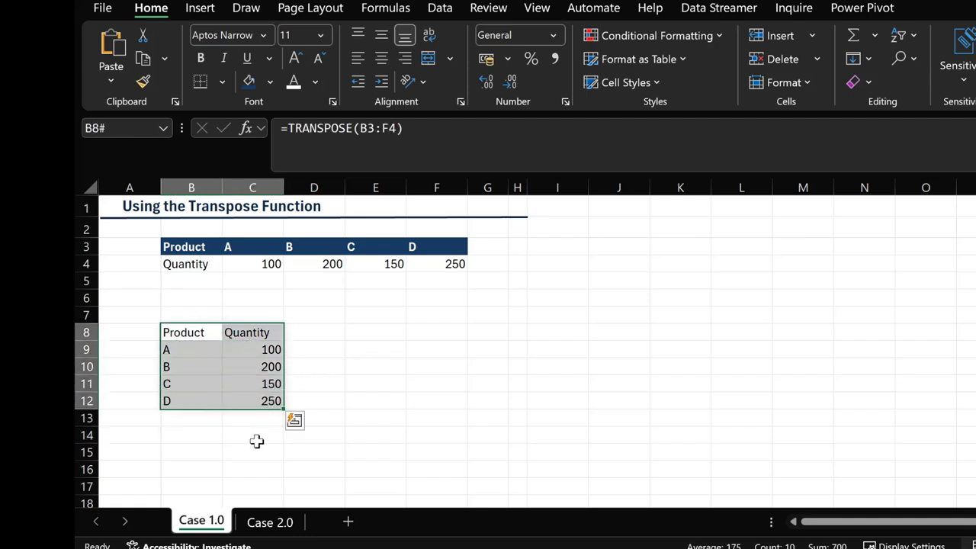
left_click(188, 452)
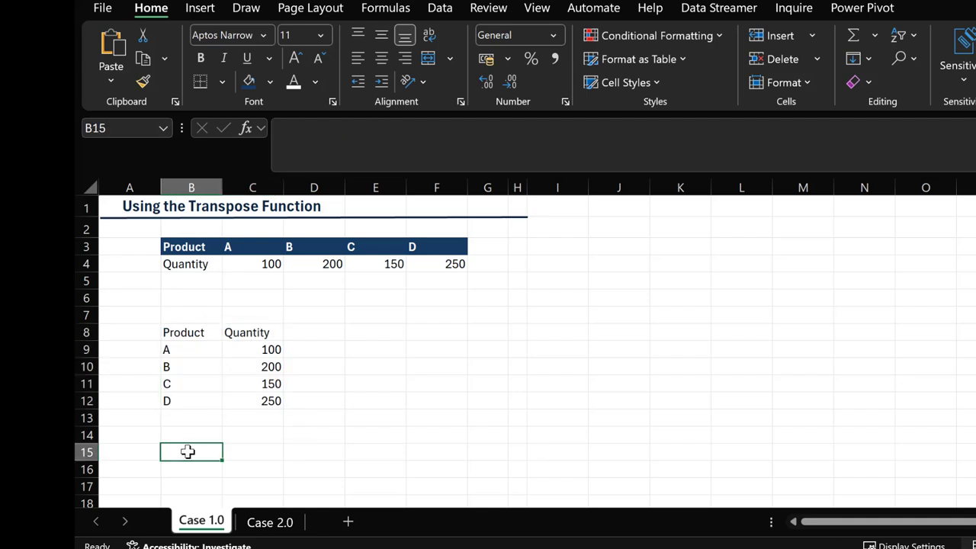
Enter =TRANSPOSE(B8#) in B15 to turn the list back into a horizontal table
type("=")
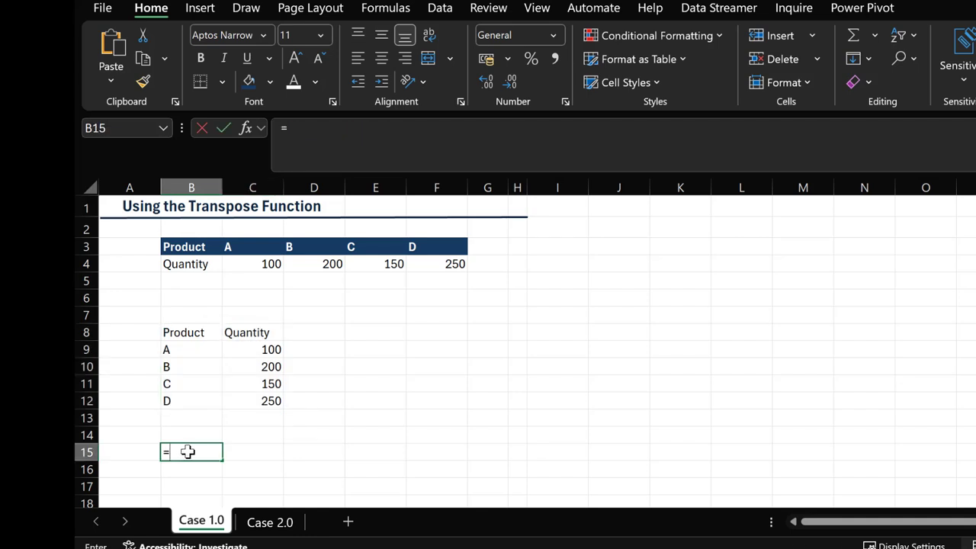
type("trans")
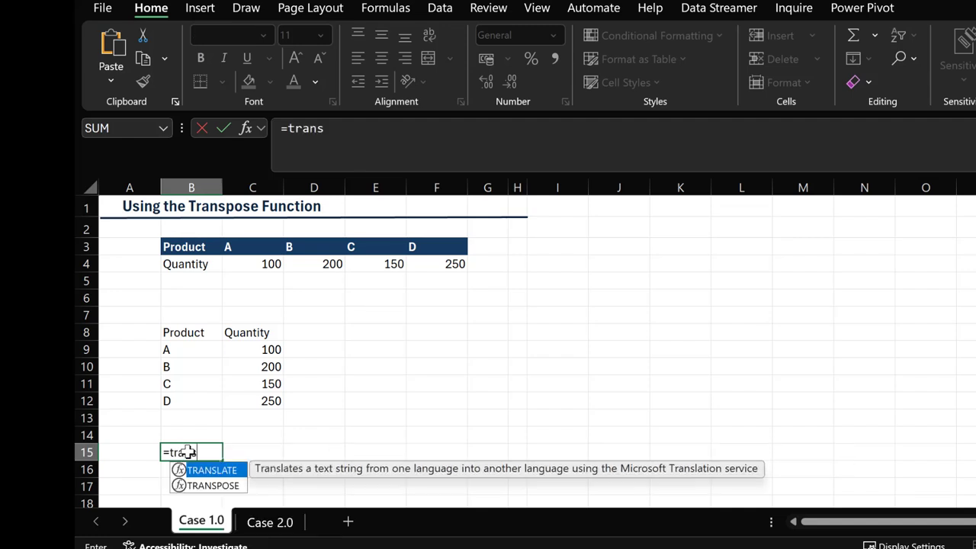
key("Down")
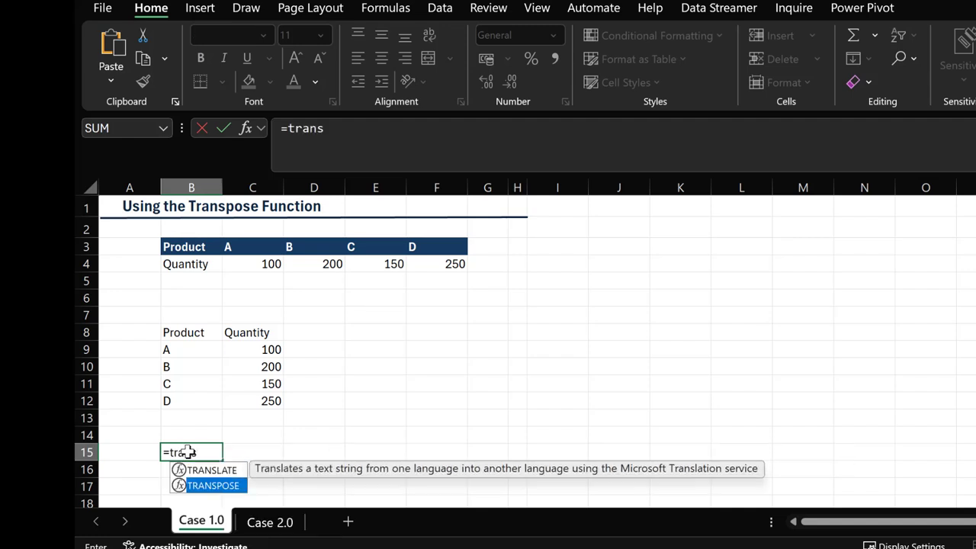
key("Tab")
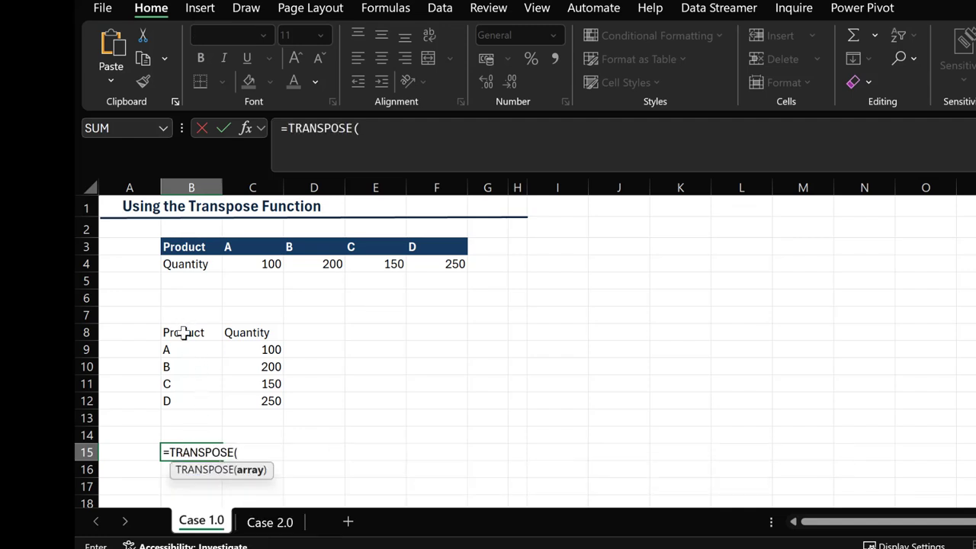
left_click_drag(185, 332, 264, 400)
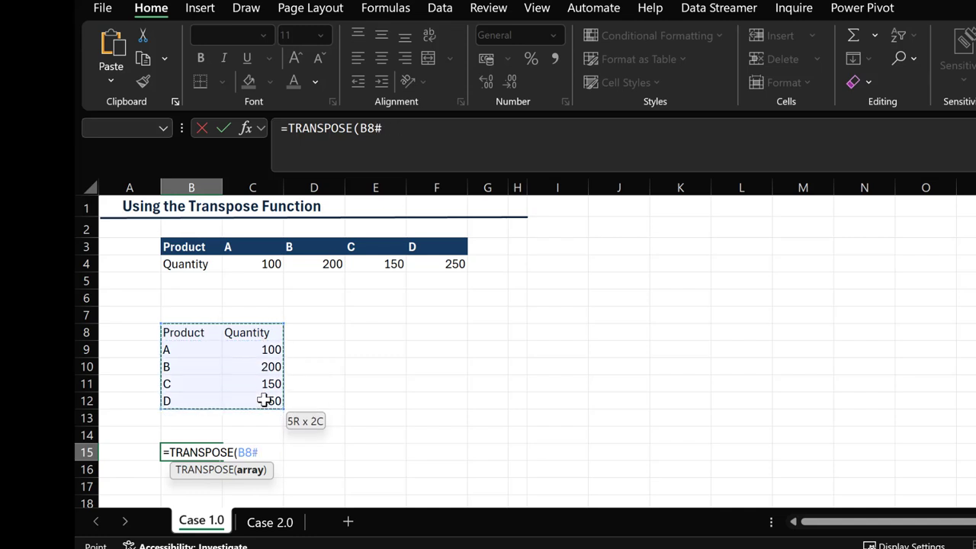
type(")")
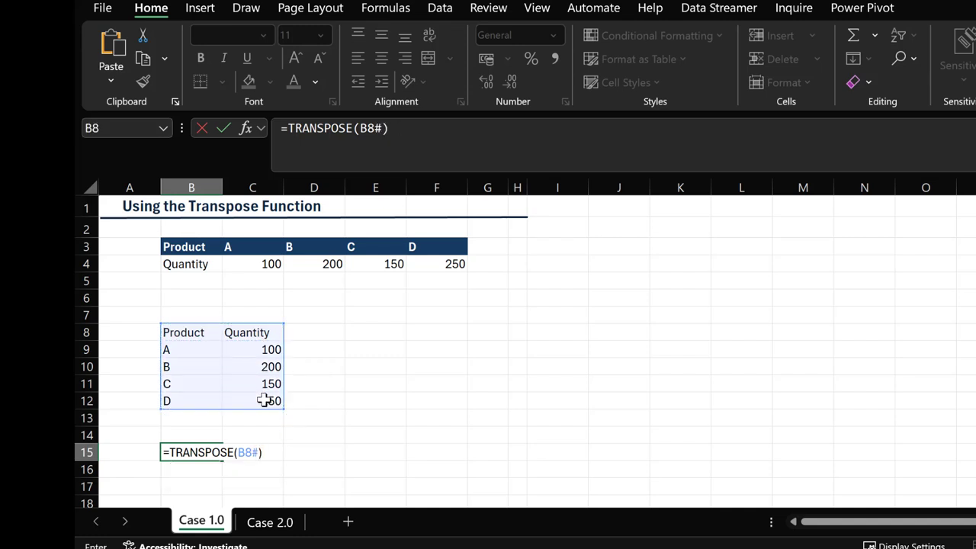
key("Return")
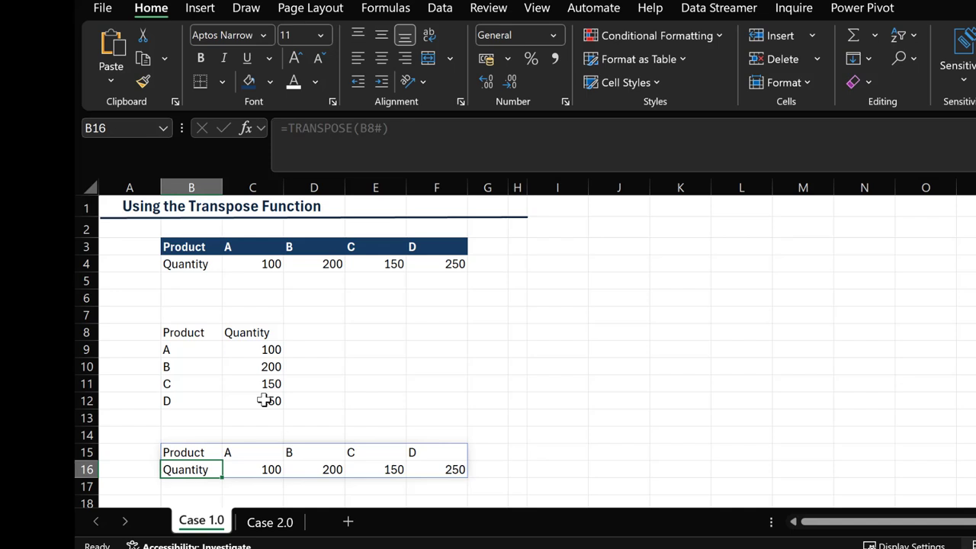
Check the transposed cells in B15:F16, then switch to the Case 2.0 sheet
left_click_drag(206, 451, 432, 468)
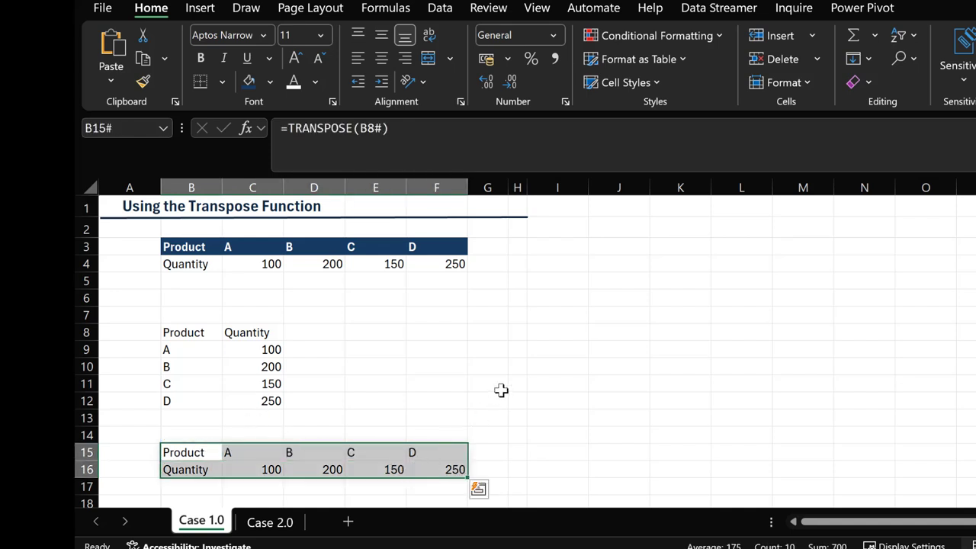
left_click(499, 391)
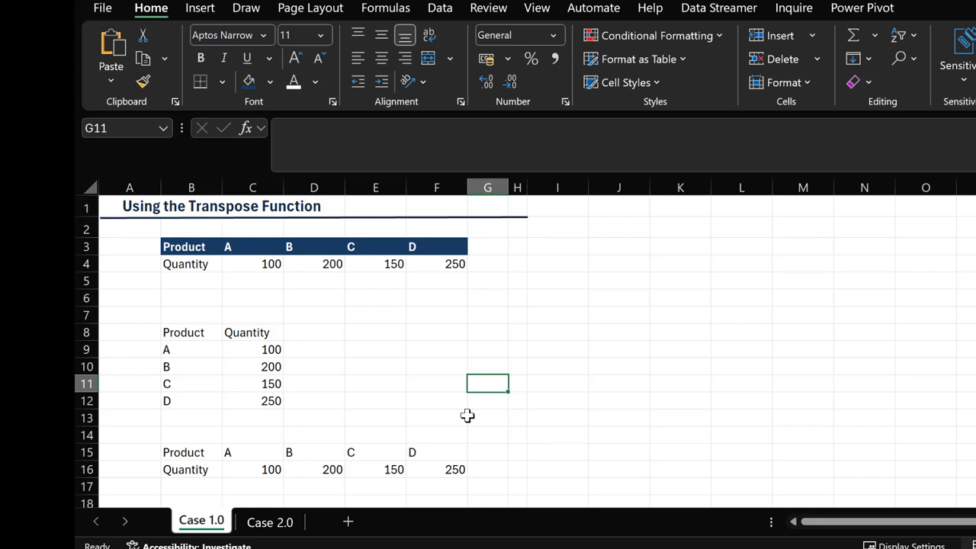
left_click(277, 525)
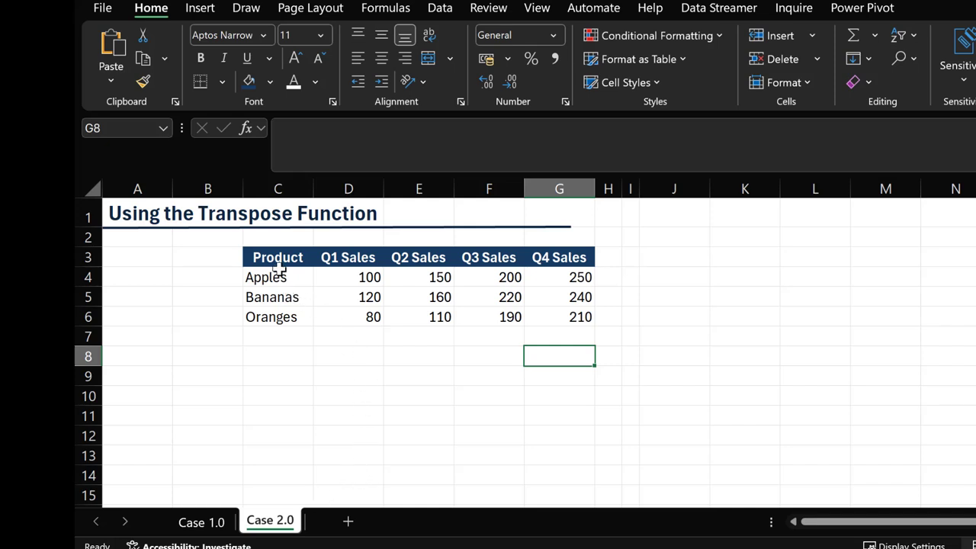
left_click_drag(279, 257, 283, 314)
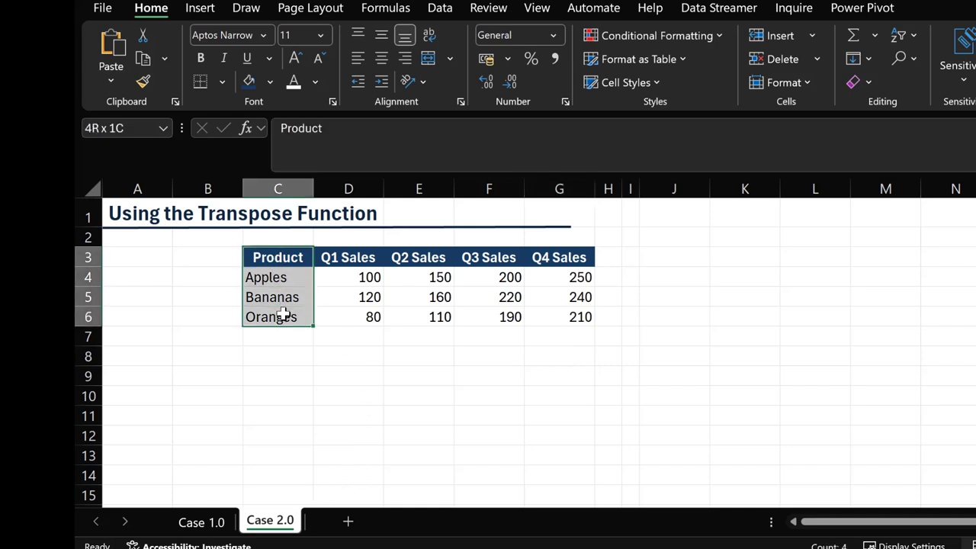
left_click(279, 277)
left_click(283, 298)
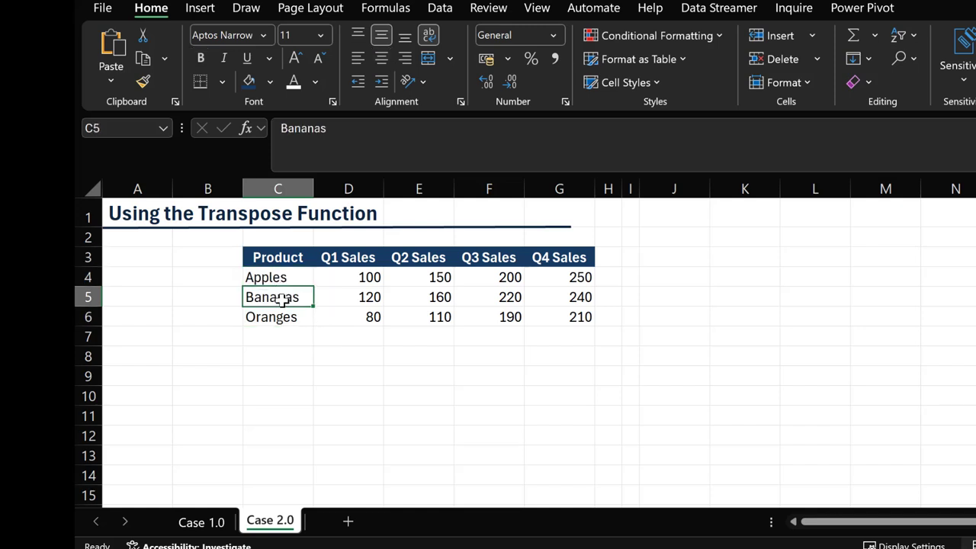
left_click(281, 315)
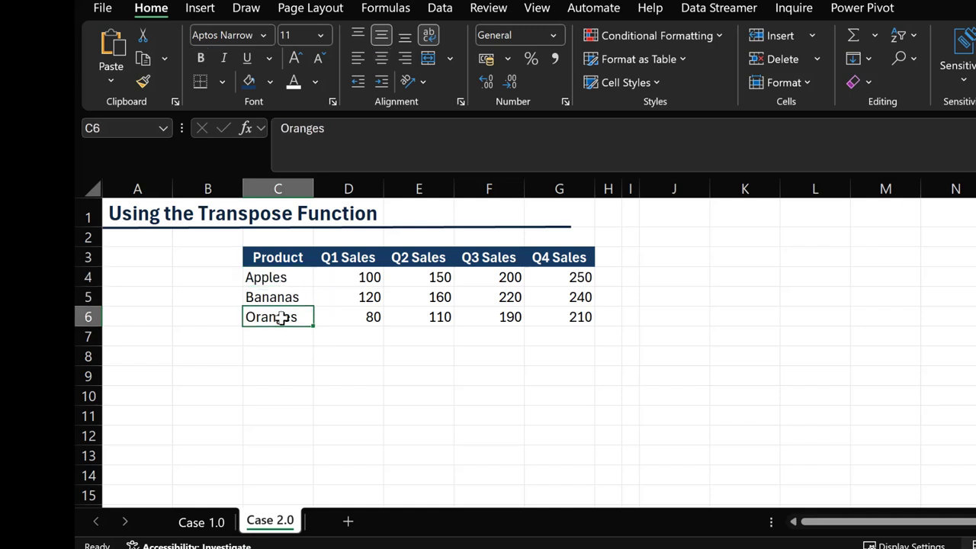
left_click(348, 257)
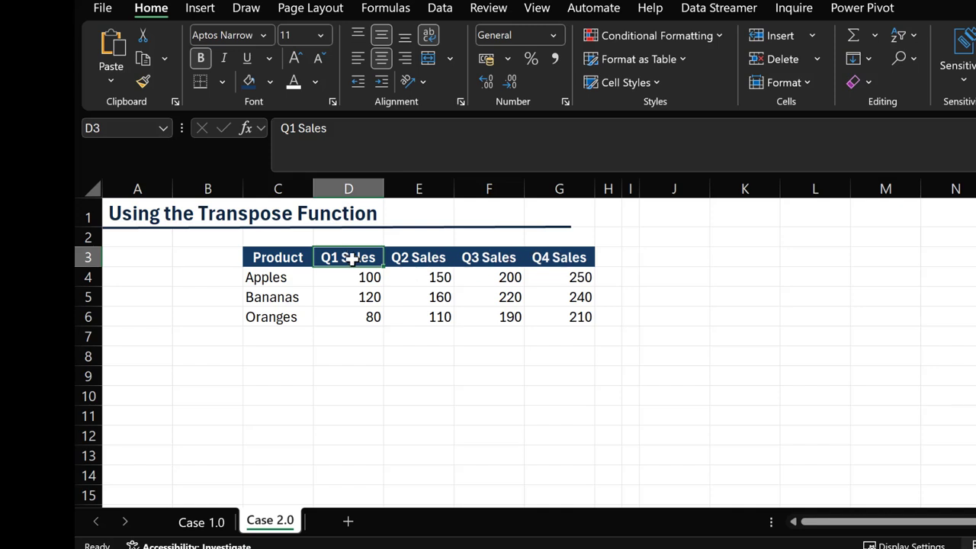
left_click_drag(348, 259, 357, 299)
left_click_drag(404, 260, 417, 297)
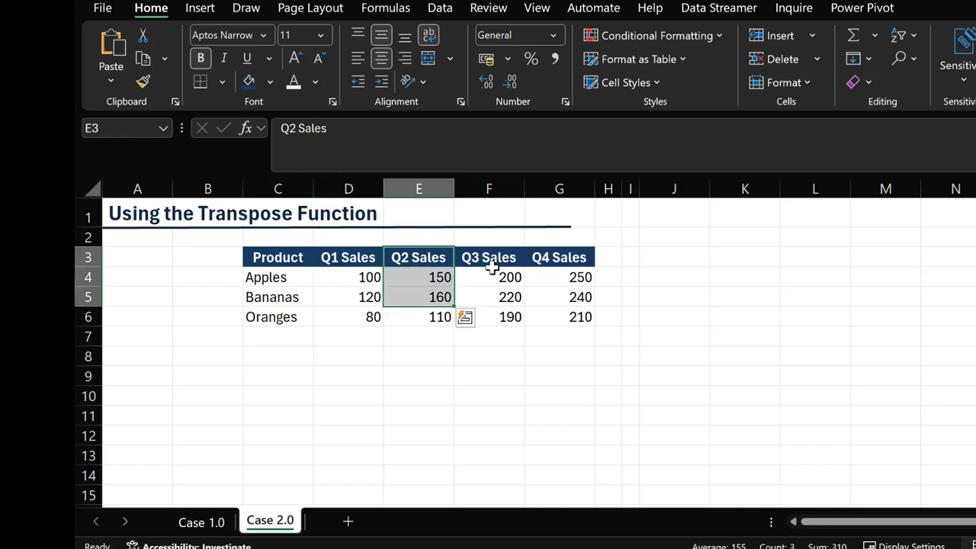
left_click(281, 388)
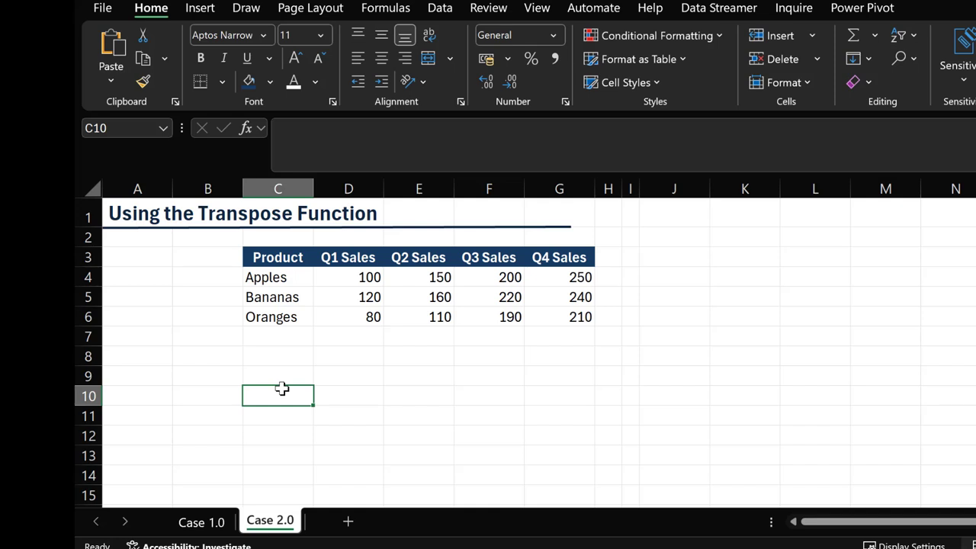
Enter =TRANSPOSE(C3:G6) in C10 to spill the flipped quarterly sales table
type("=")
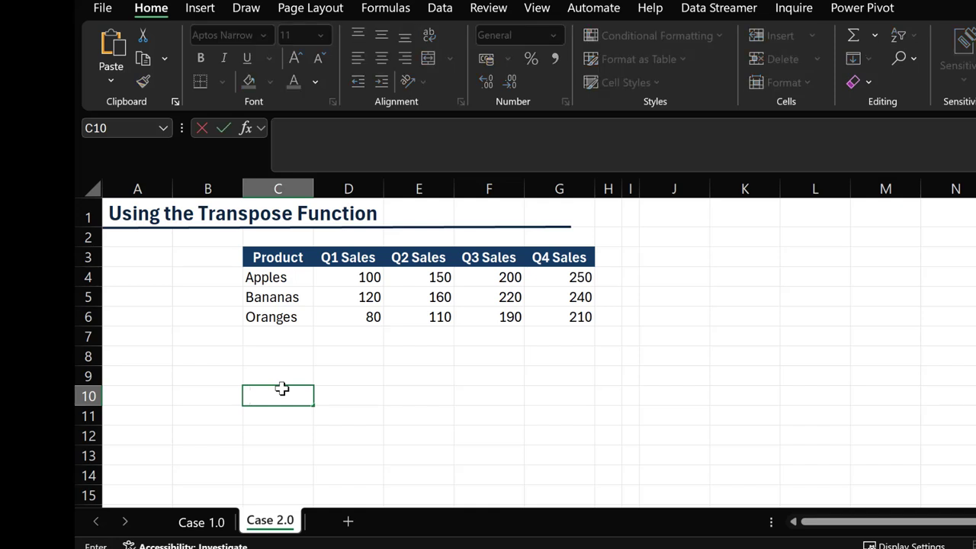
type("=tra")
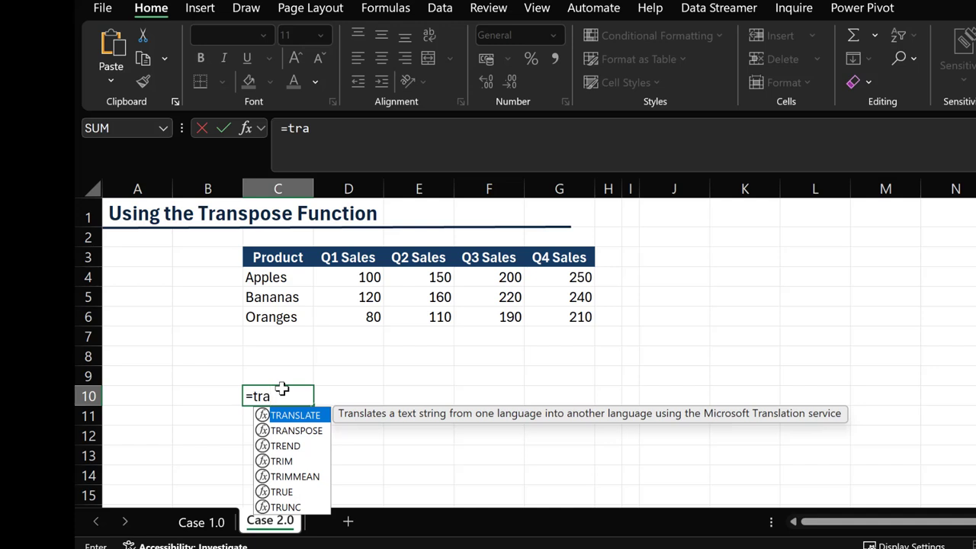
type("ns")
key("Tab")
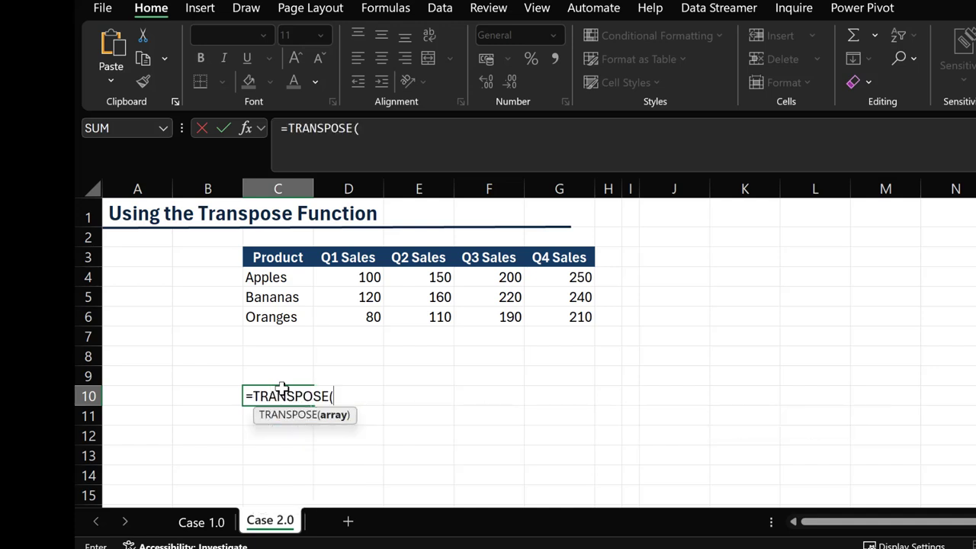
left_click_drag(284, 256, 579, 315)
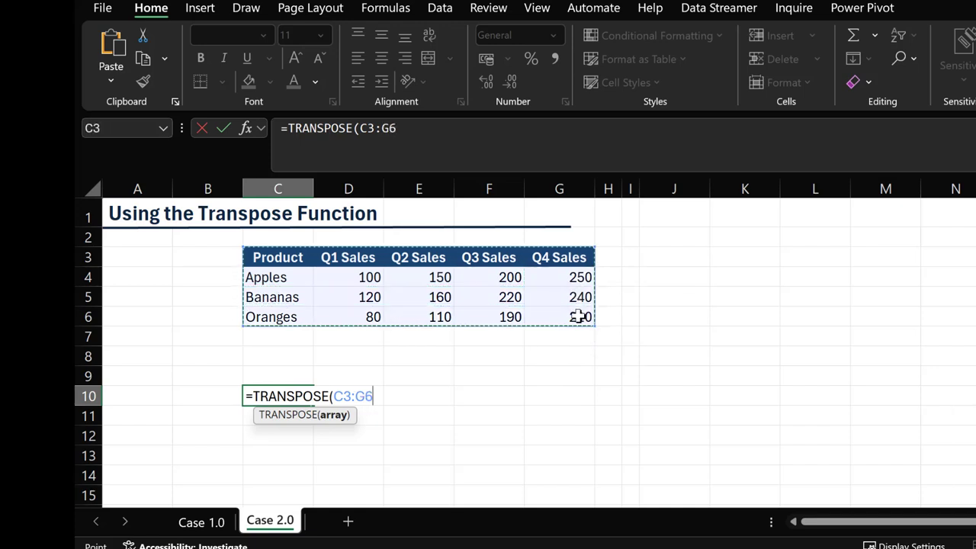
type(")")
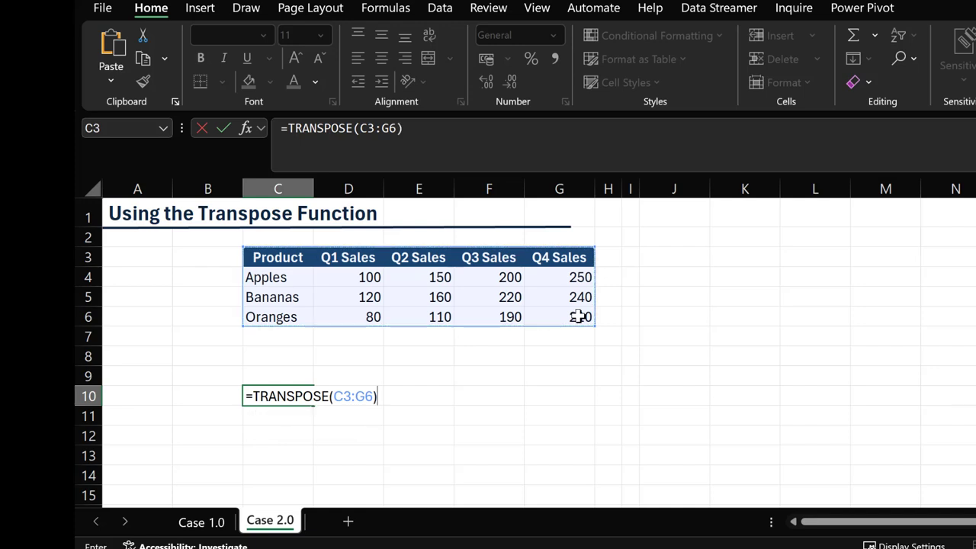
key("Return")
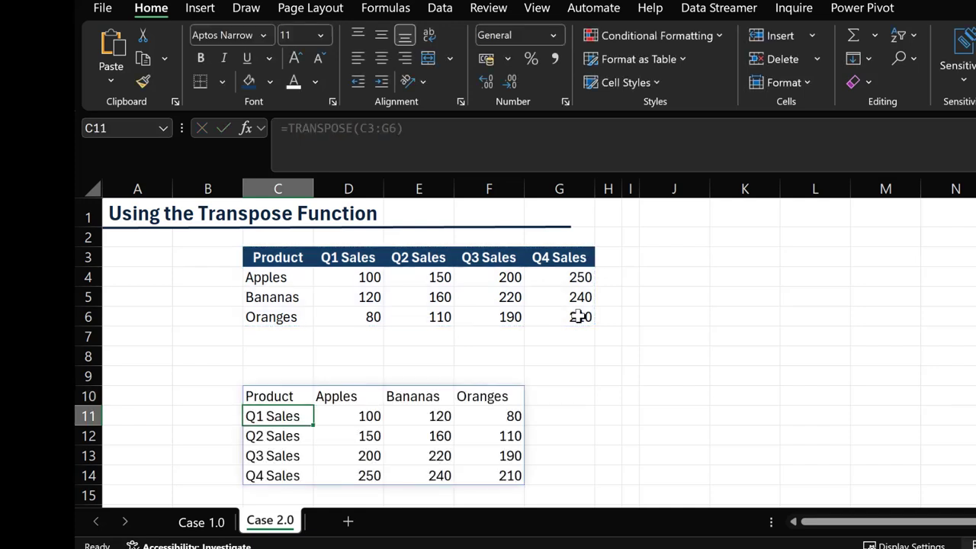
Review the spilled Q1–Q4 labels and the transposed Apples, Bananas and Oranges values
scroll(458, 392, "down", 1)
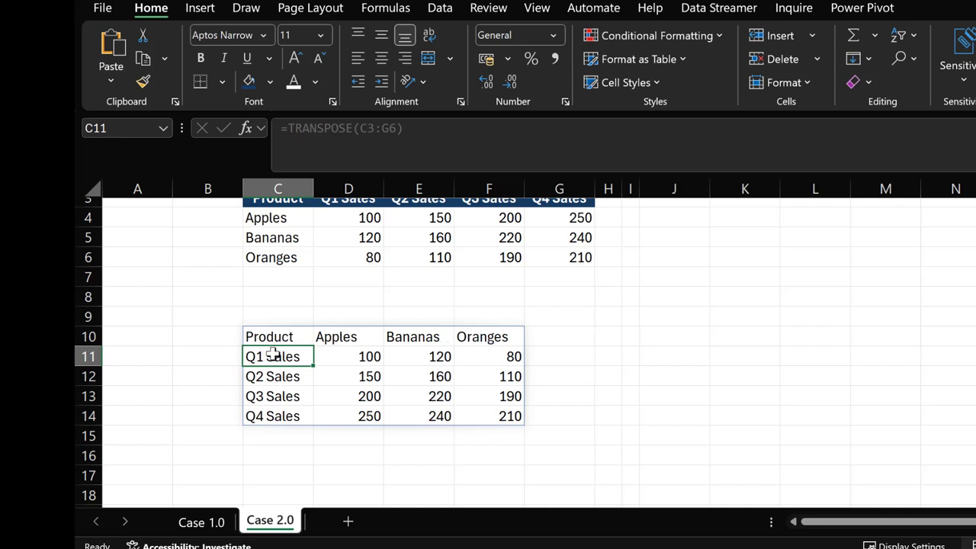
left_click_drag(278, 357, 275, 416)
left_click_drag(331, 355, 496, 410)
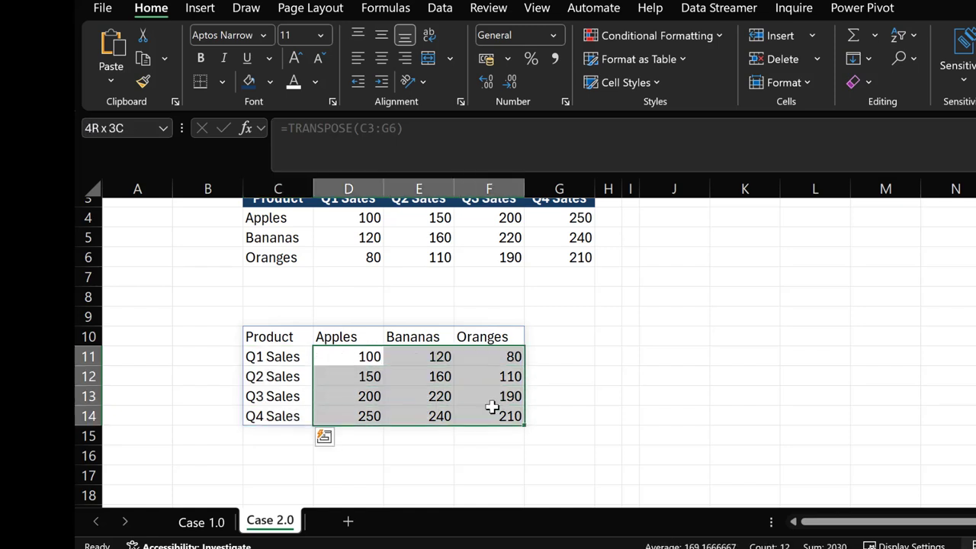
left_click(573, 363)
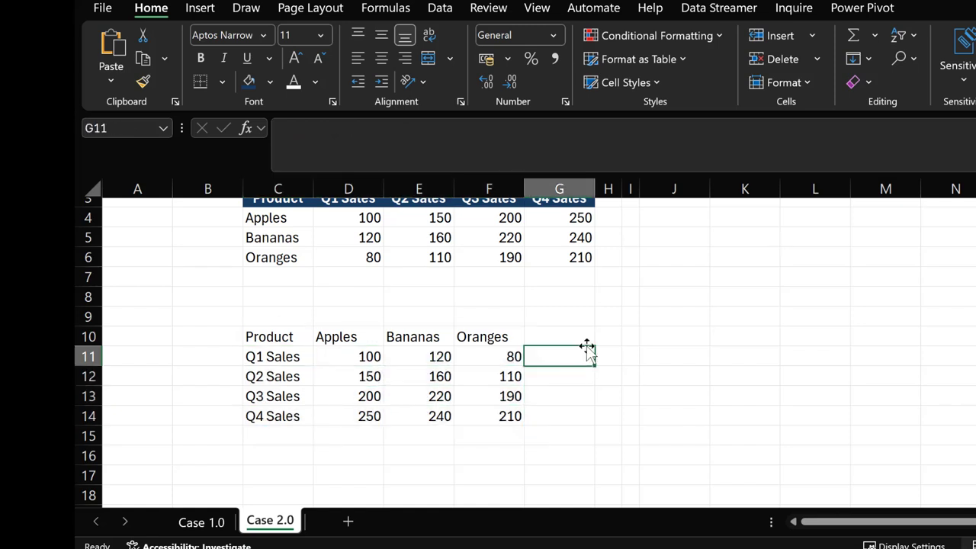
scroll(587, 350, "up", 1)
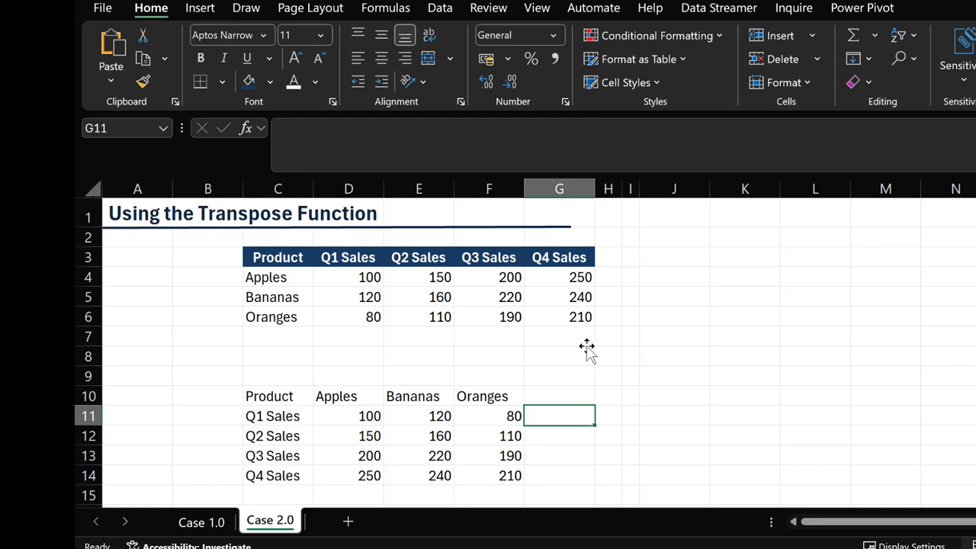